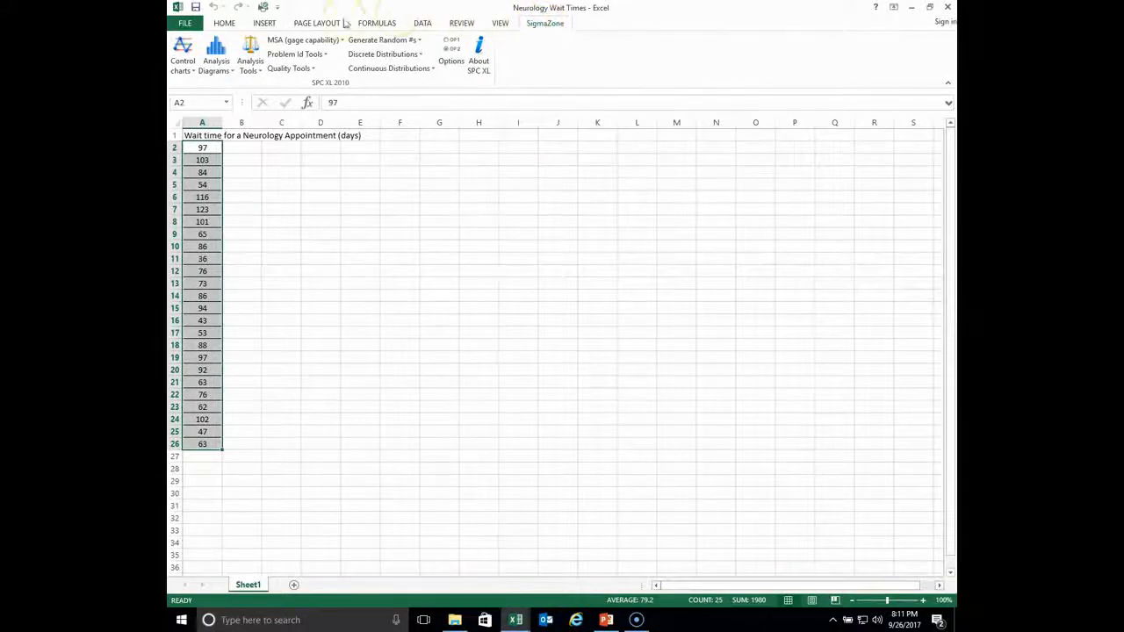
Create a histogram of the wait times in A2:A26 using the SPC XL Diagram Selection Wizard, keeping the options dialog clear of the chart
click(217, 63)
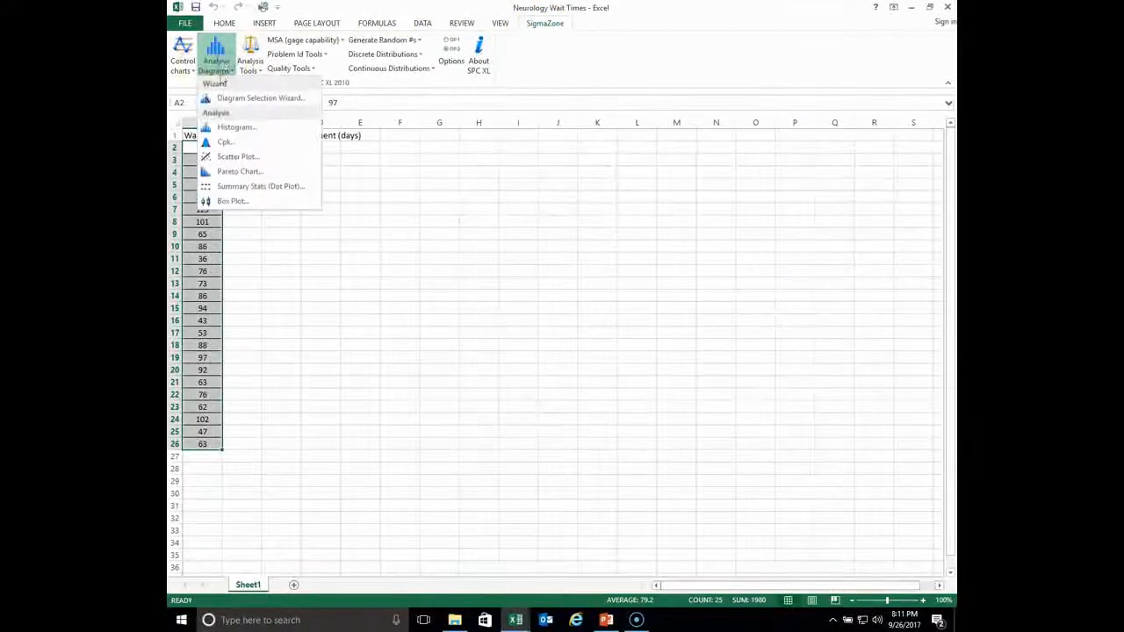
click(233, 132)
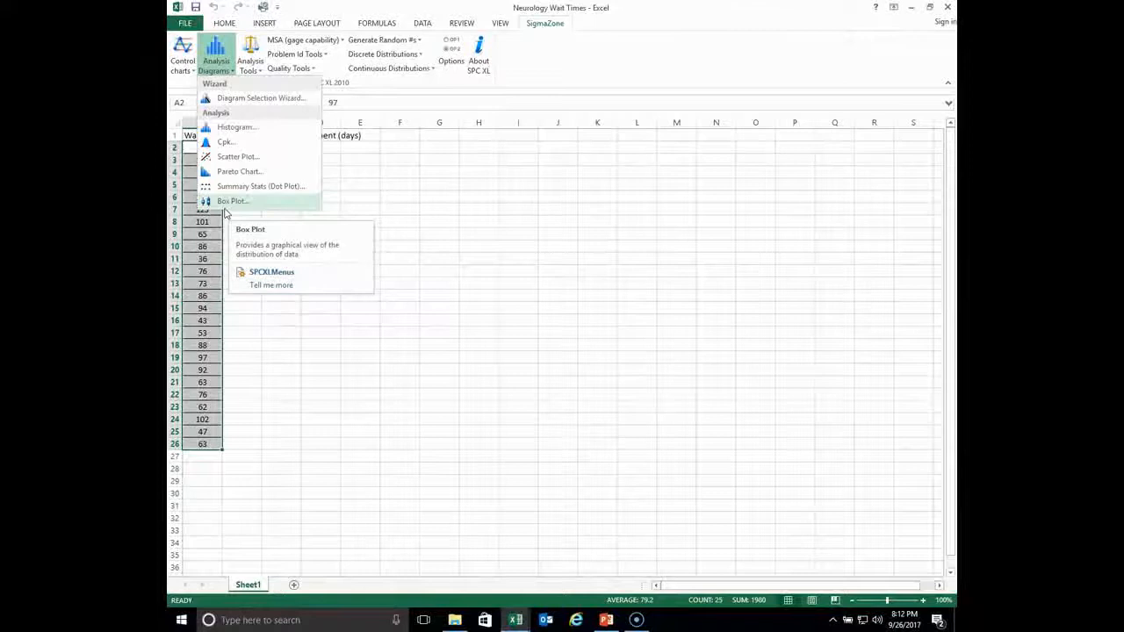
click(229, 102)
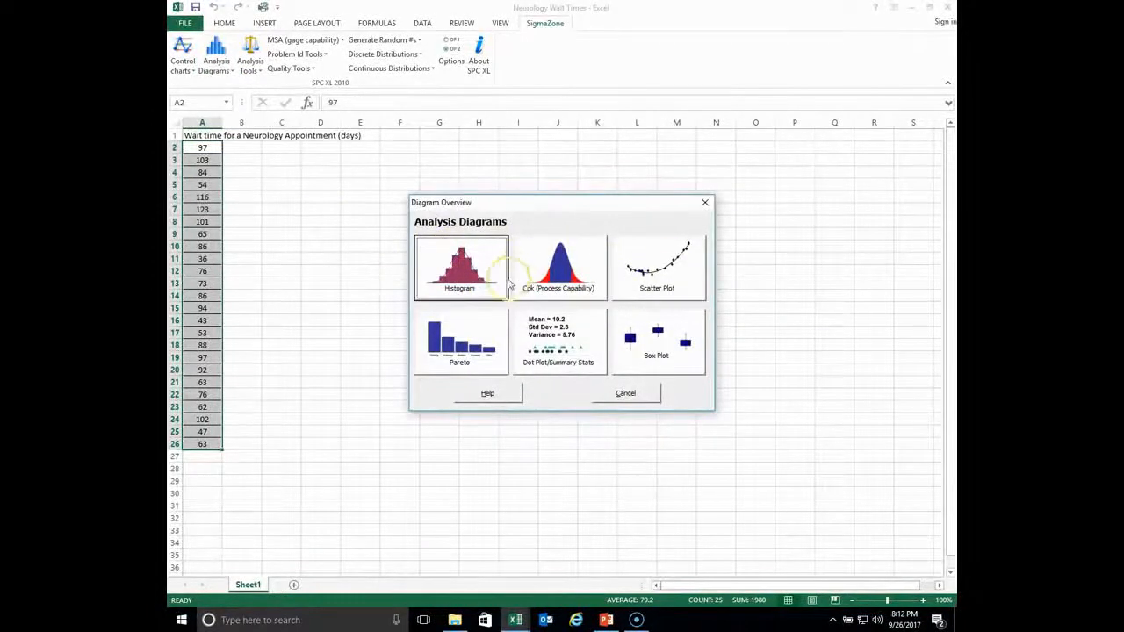
click(456, 277)
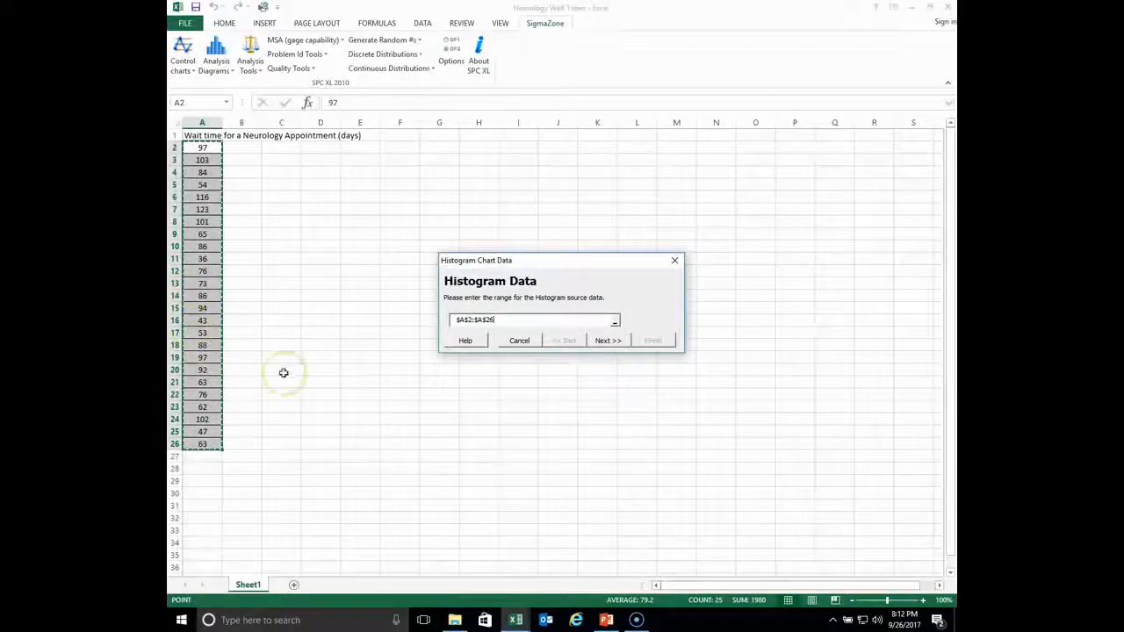
click(608, 341)
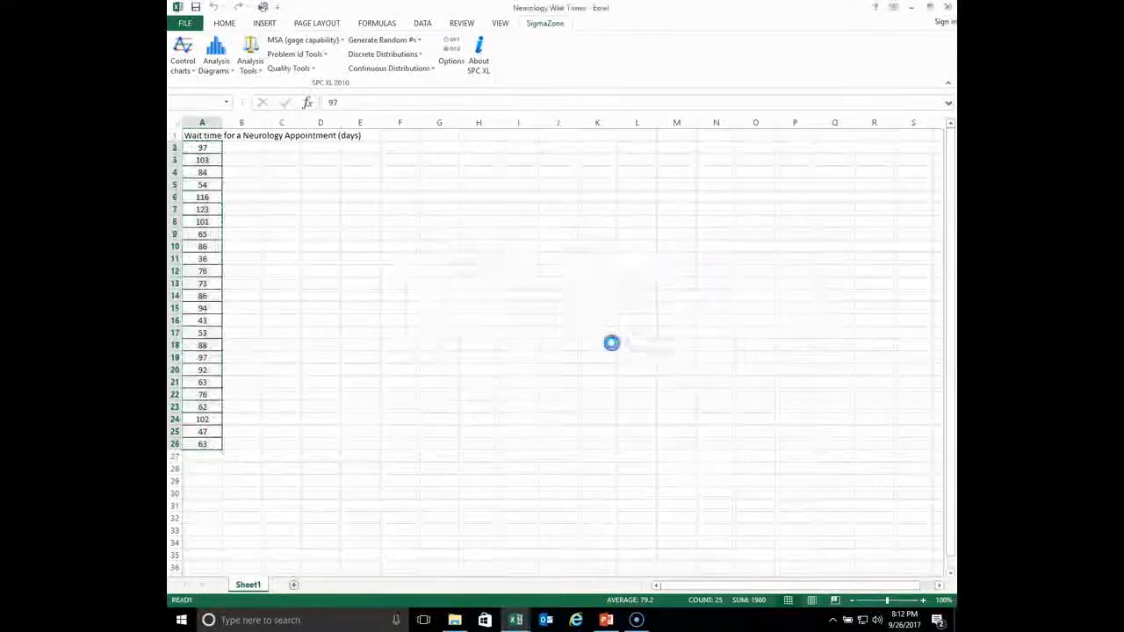
drag(551, 259, 807, 243)
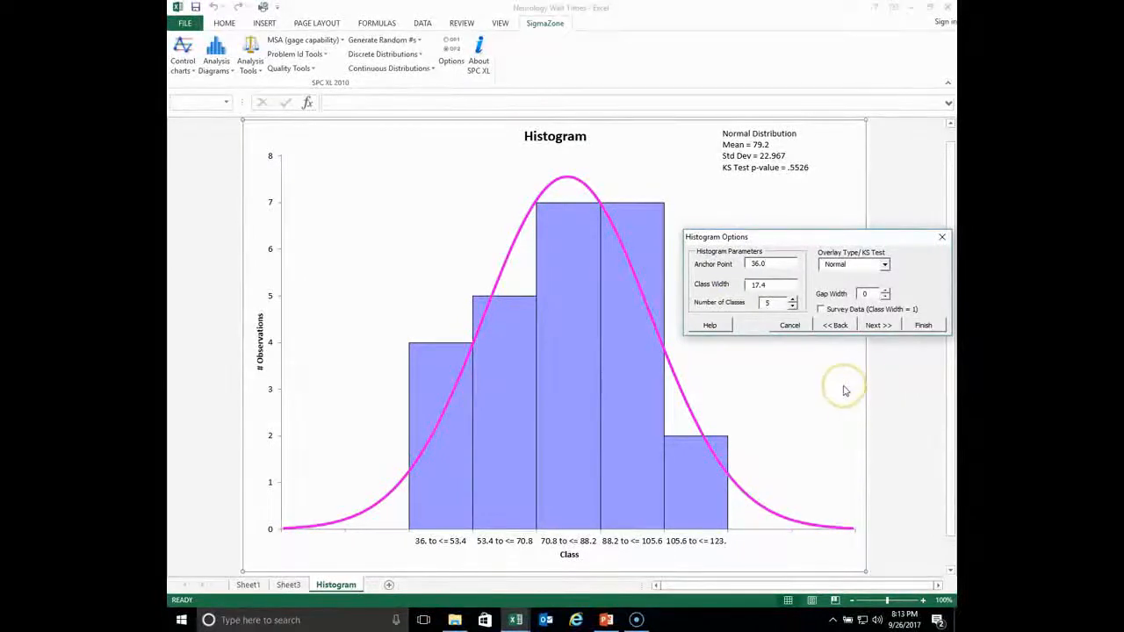
Try 6, 7 and 4 classes for the histogram and return the number of classes to 5
click(792, 300)
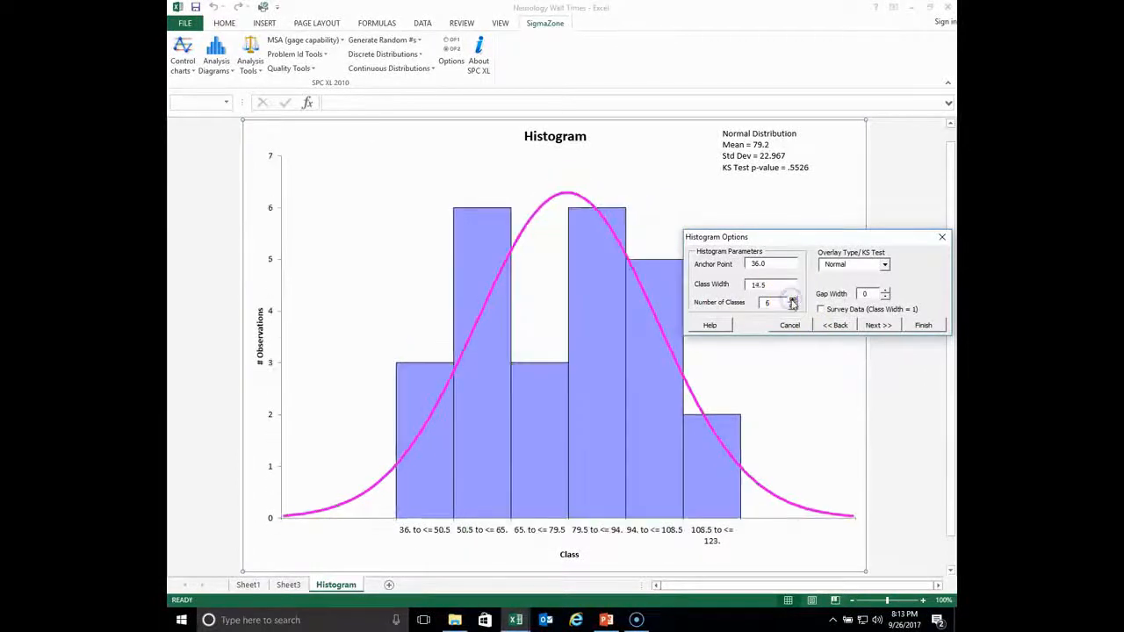
click(793, 300)
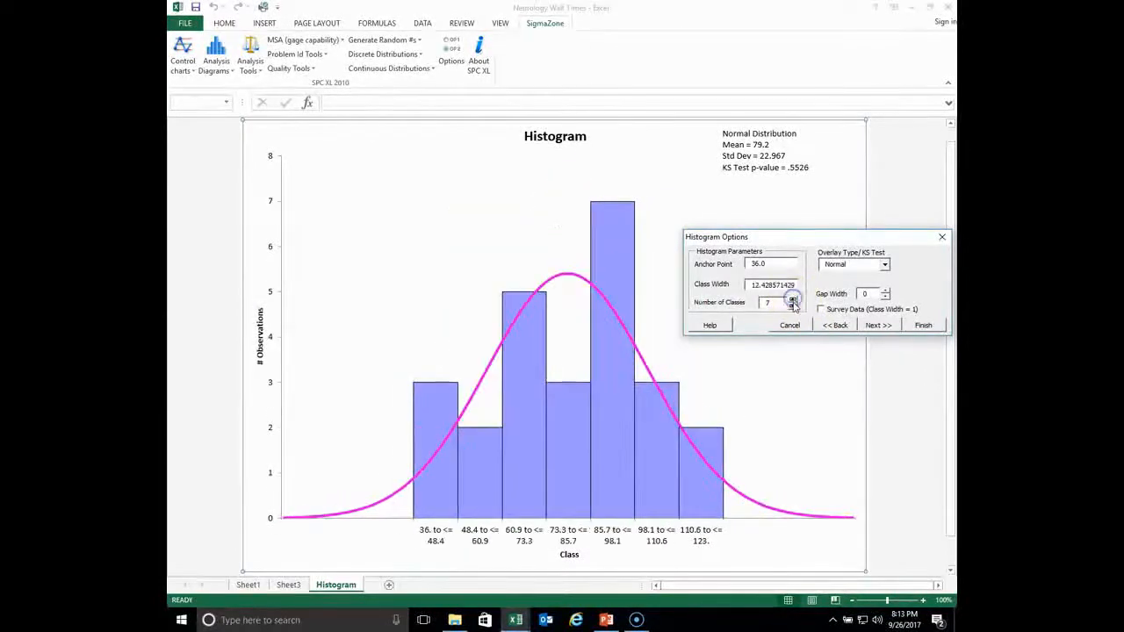
click(794, 305)
click(794, 304)
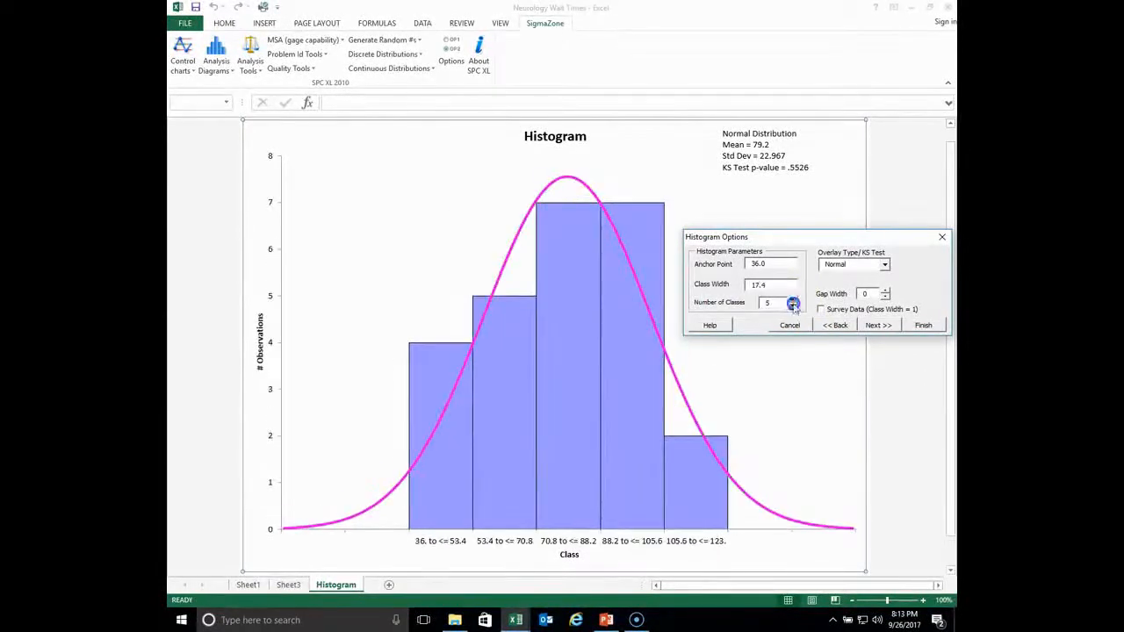
click(794, 305)
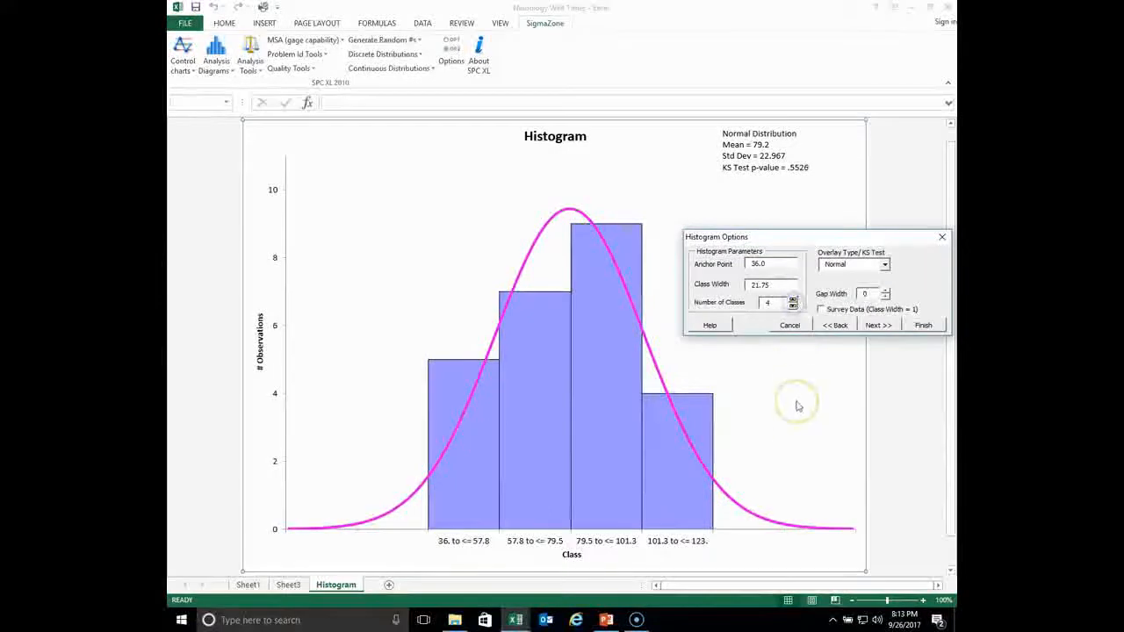
click(793, 300)
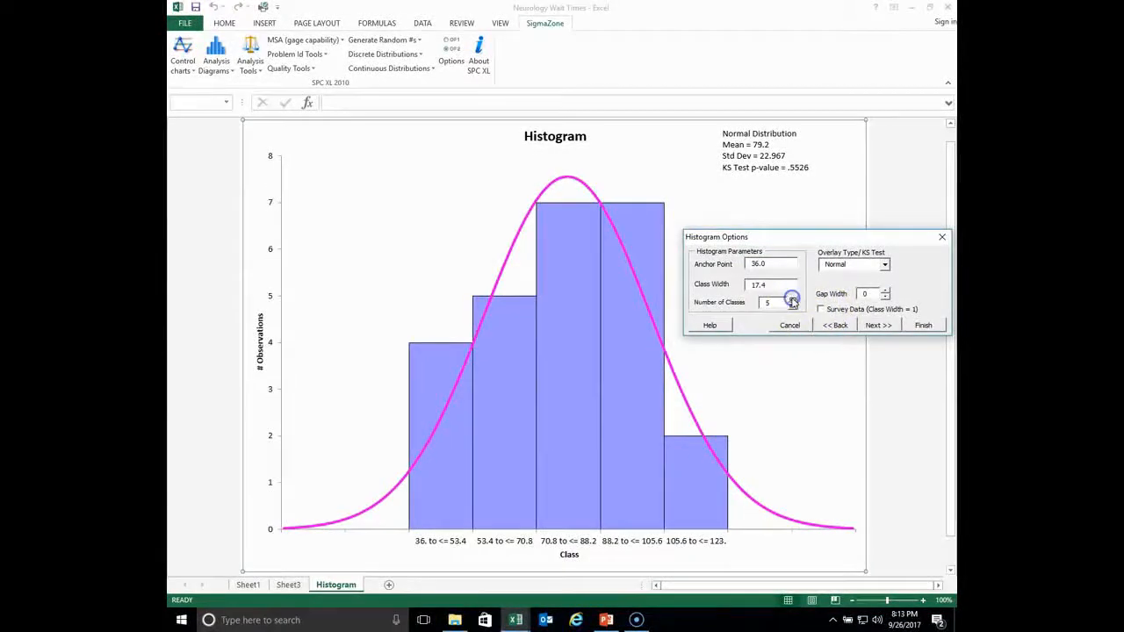
Try a gap width of 20 between the histogram bars and reset it to 0
click(887, 291)
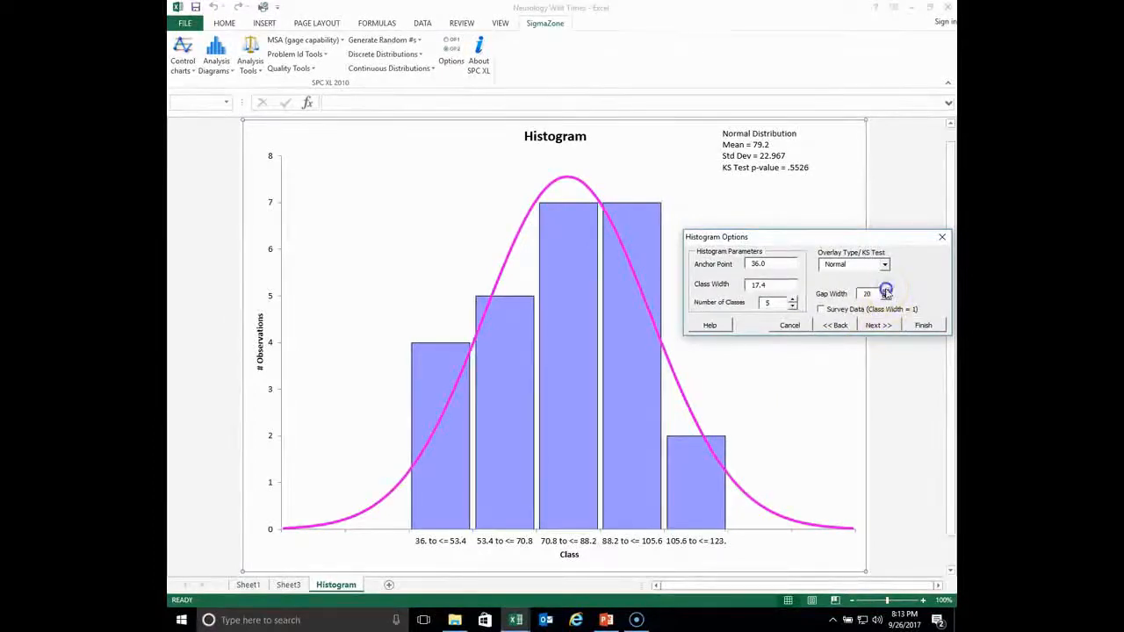
click(886, 291)
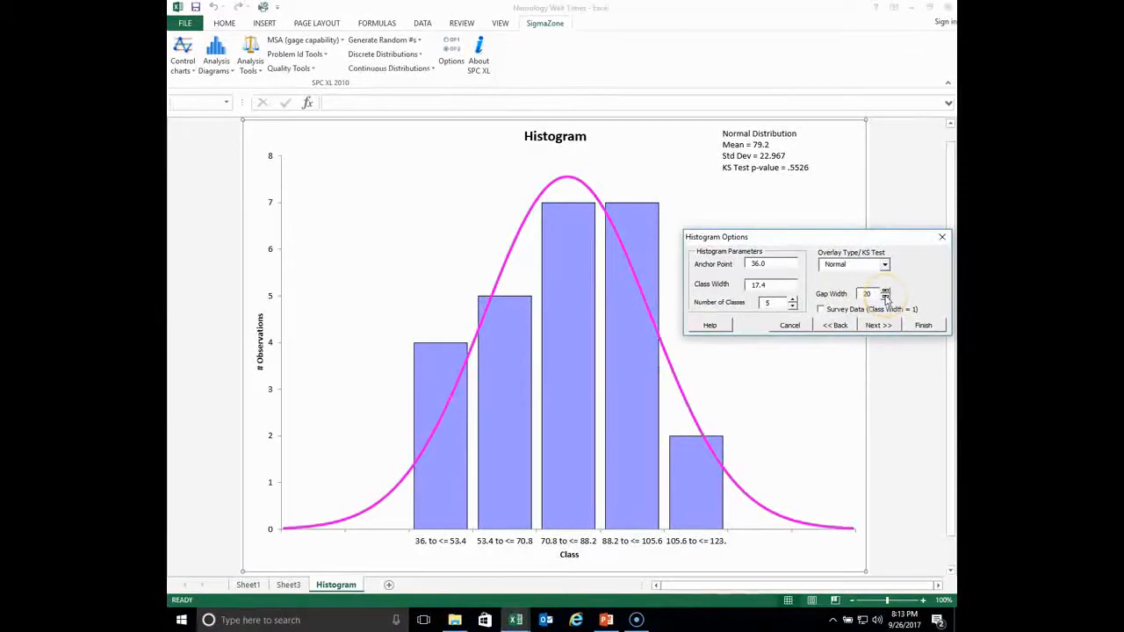
click(887, 296)
click(887, 296)
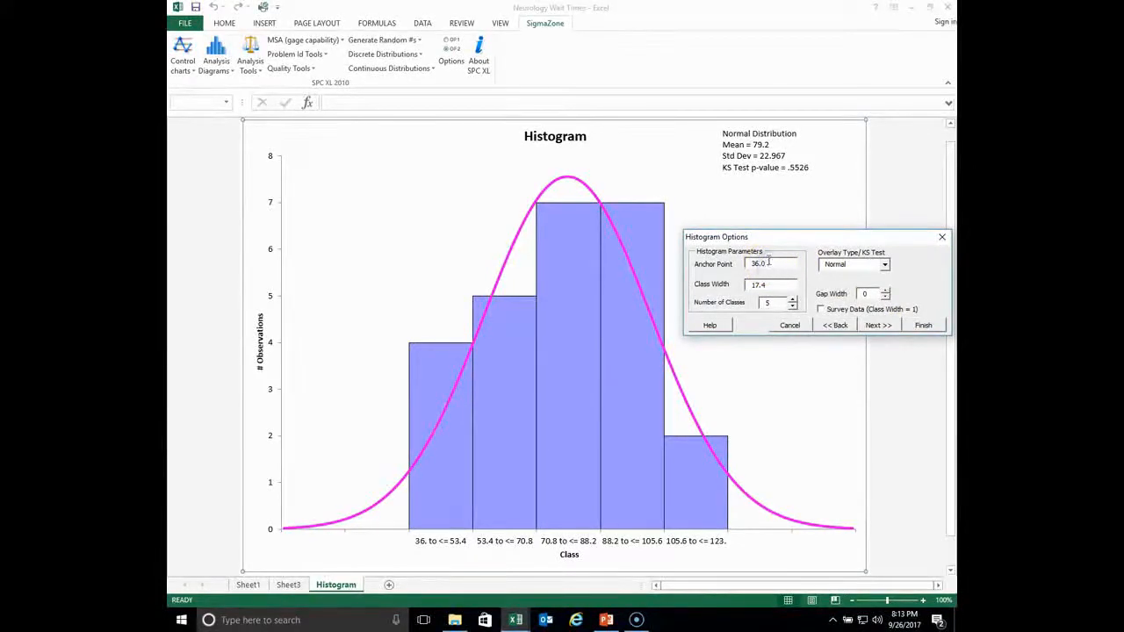
Set the histogram's anchor point to 35 and its class width to 15
text(0)
click(784, 265)
key(Tab)
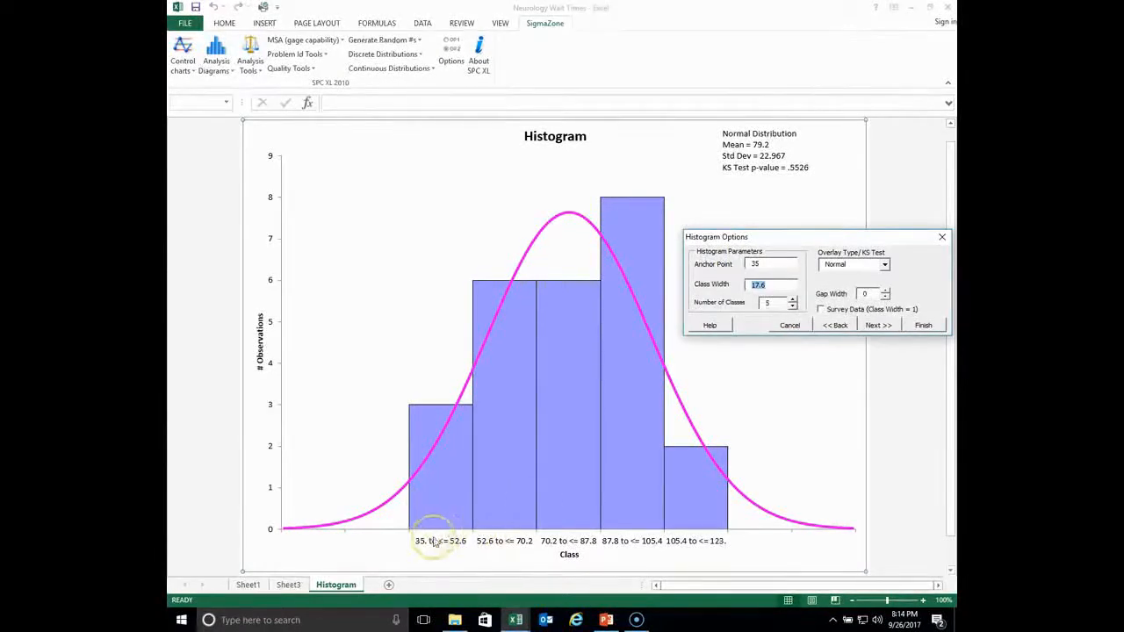
click(768, 286)
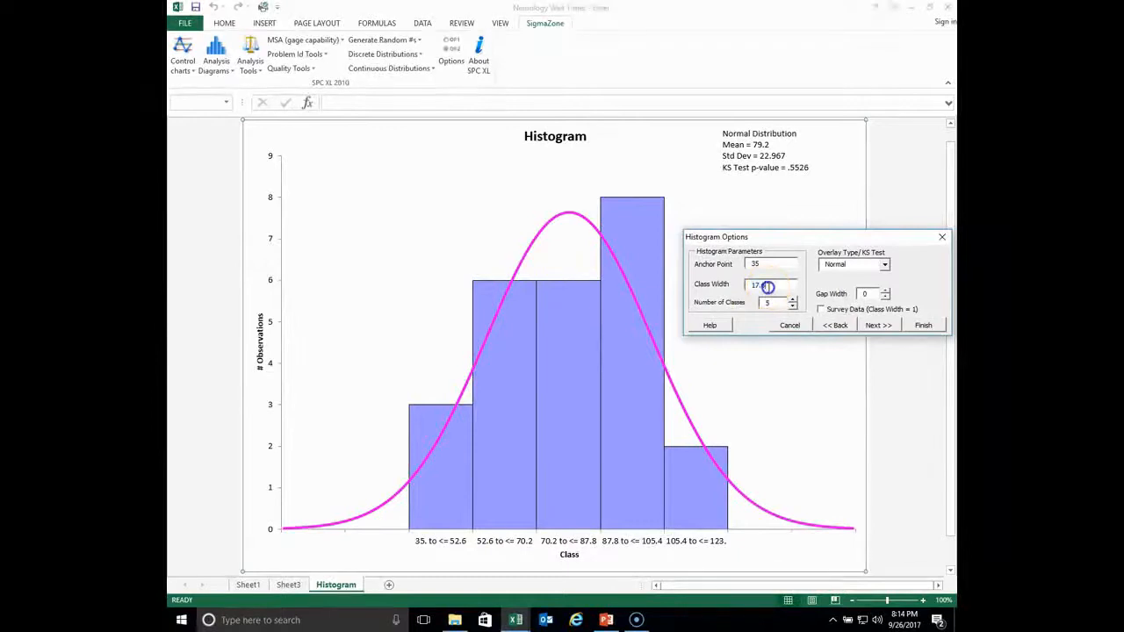
key(BackSpace)
key(BackSpace)
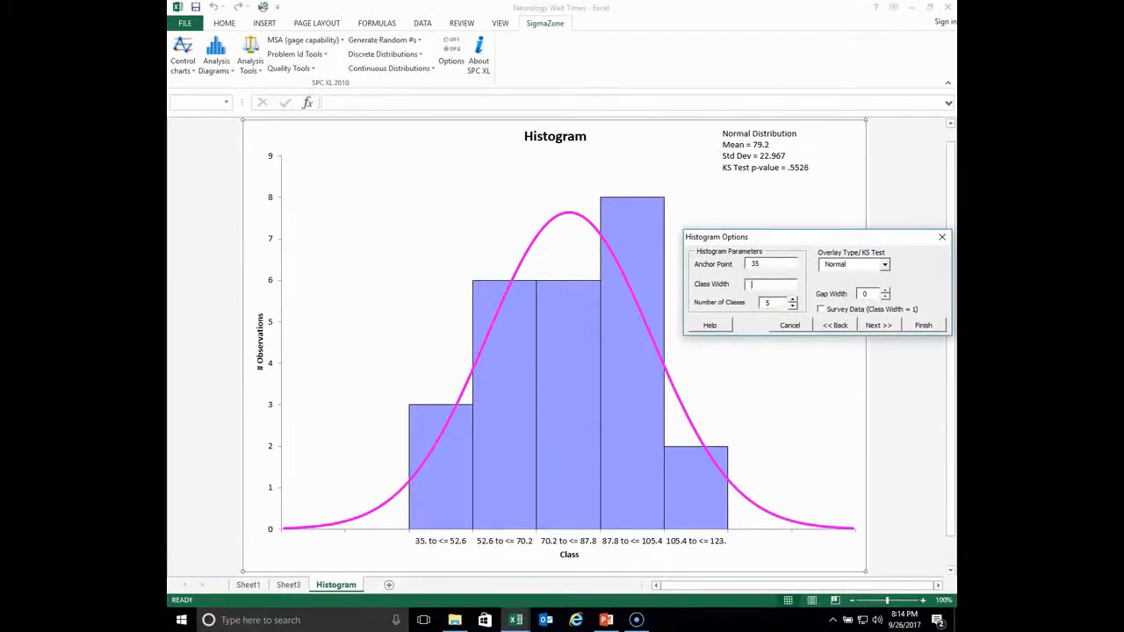
text(15)
key(Tab)
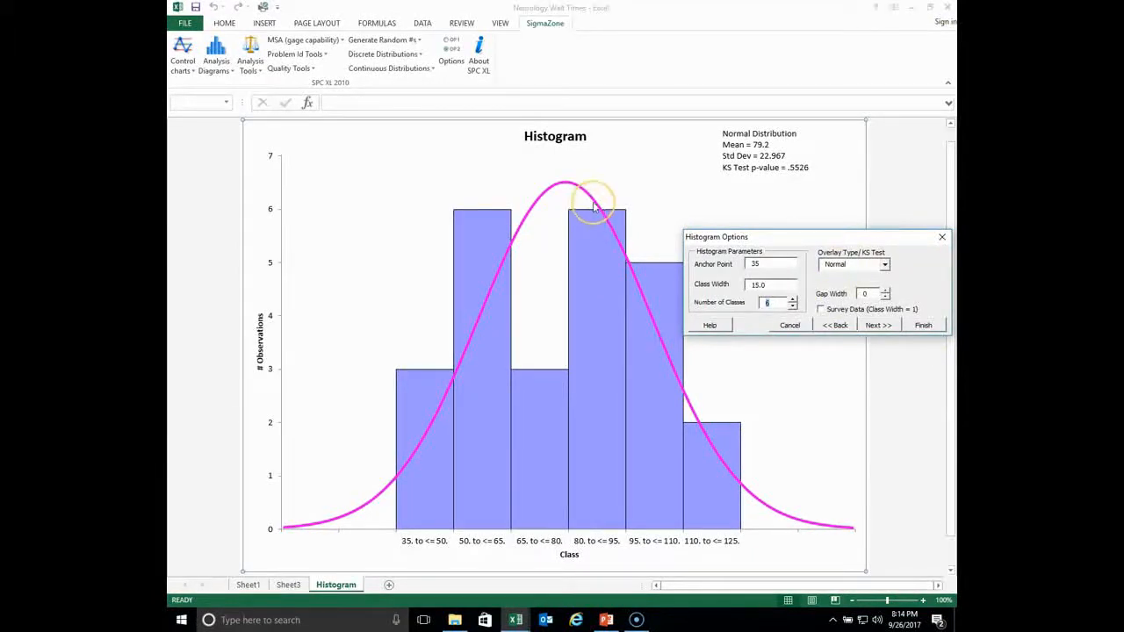
Try the No Line and Exponential overlays on the histogram and restore the Normal overlay
click(885, 264)
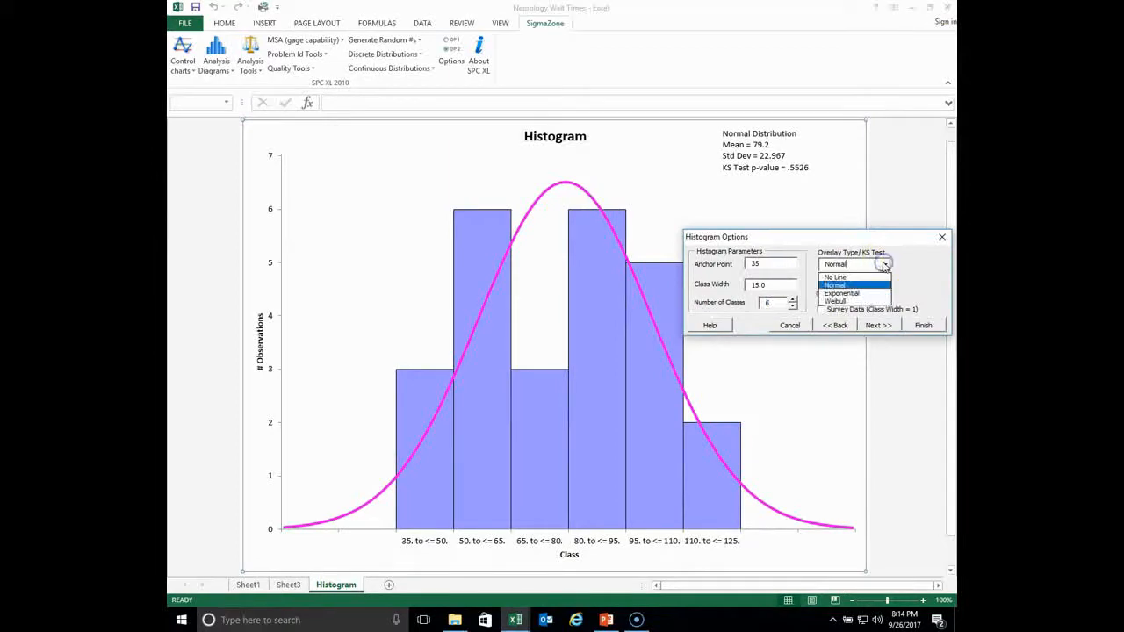
click(840, 278)
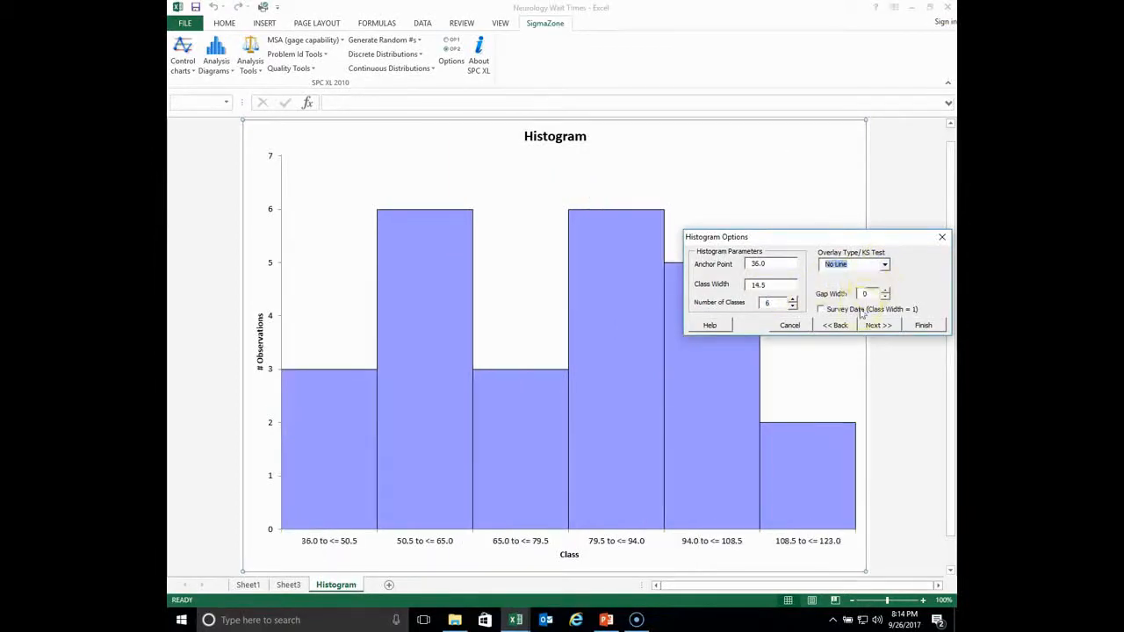
click(885, 264)
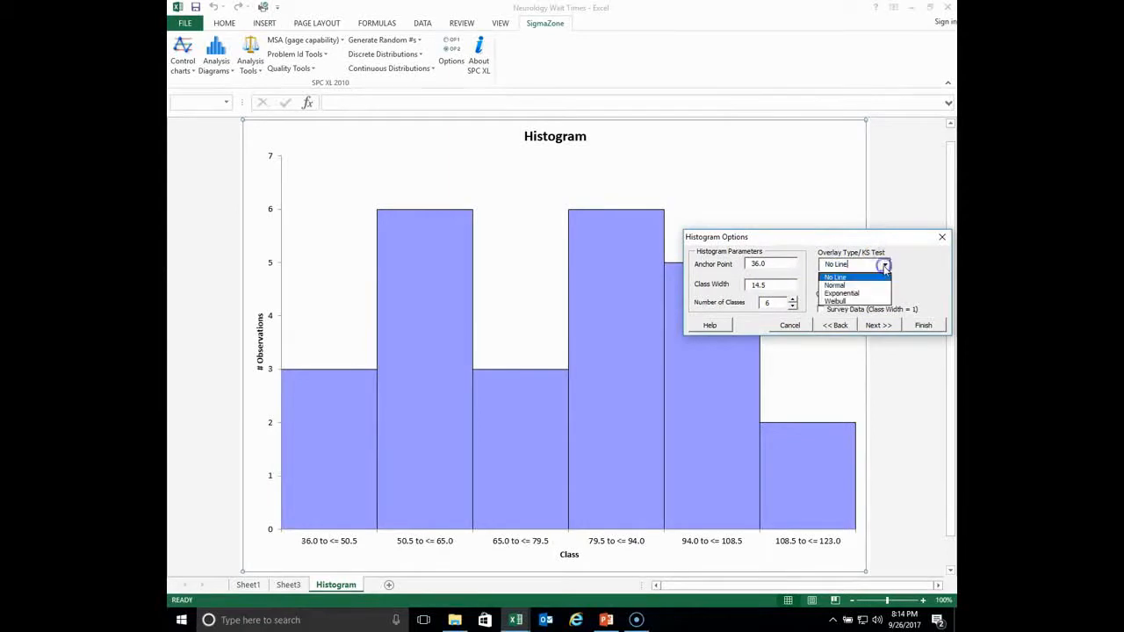
click(849, 297)
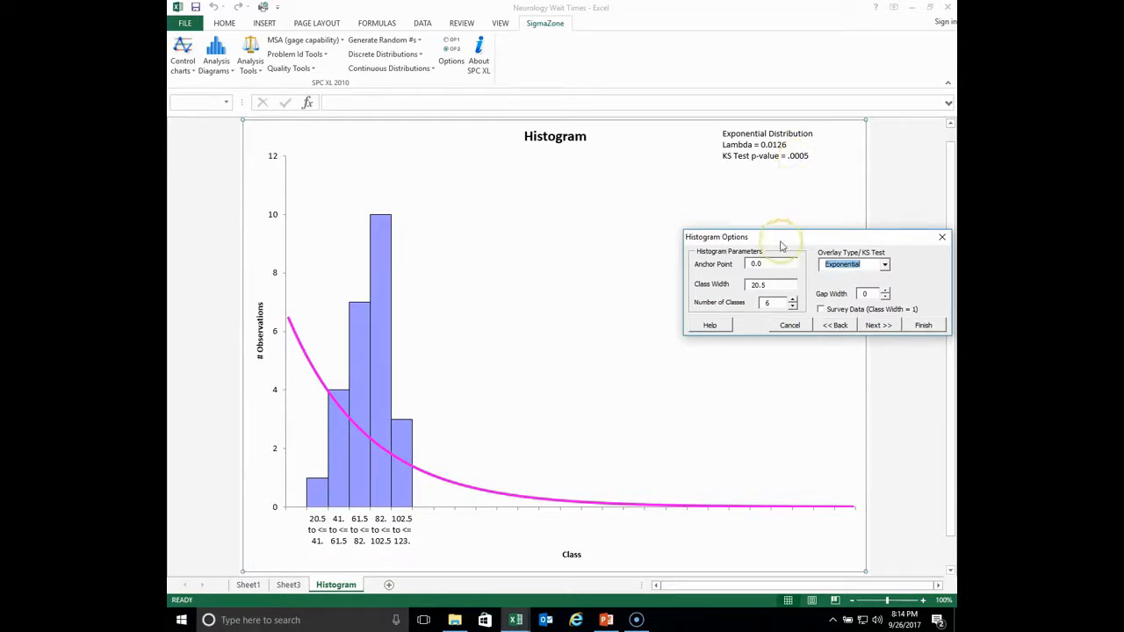
drag(786, 238, 703, 283)
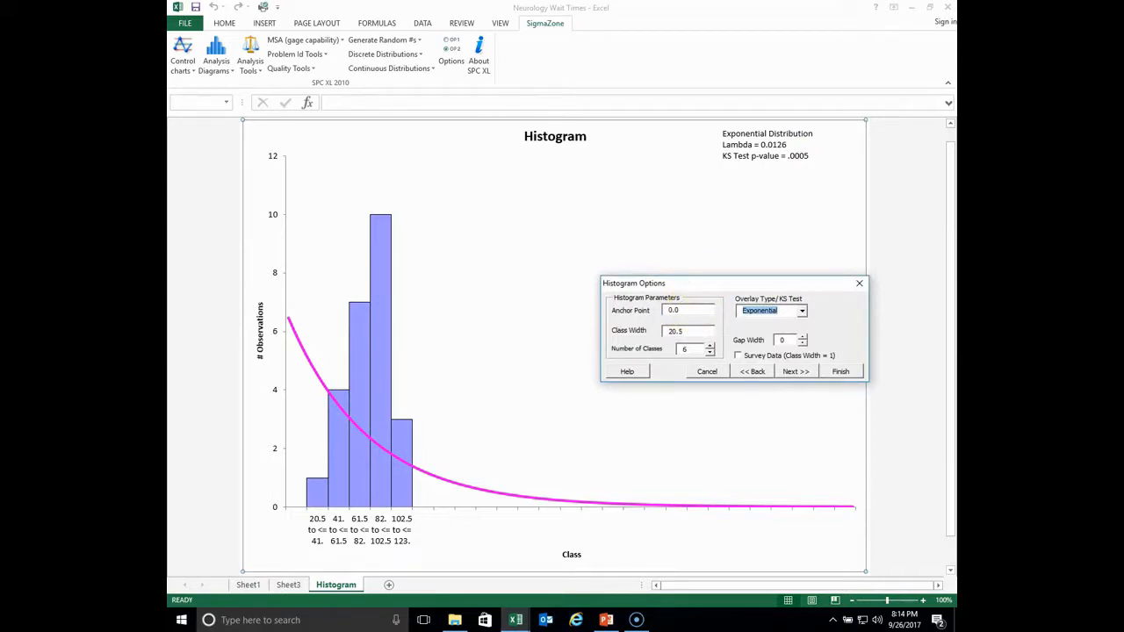
drag(706, 289, 649, 283)
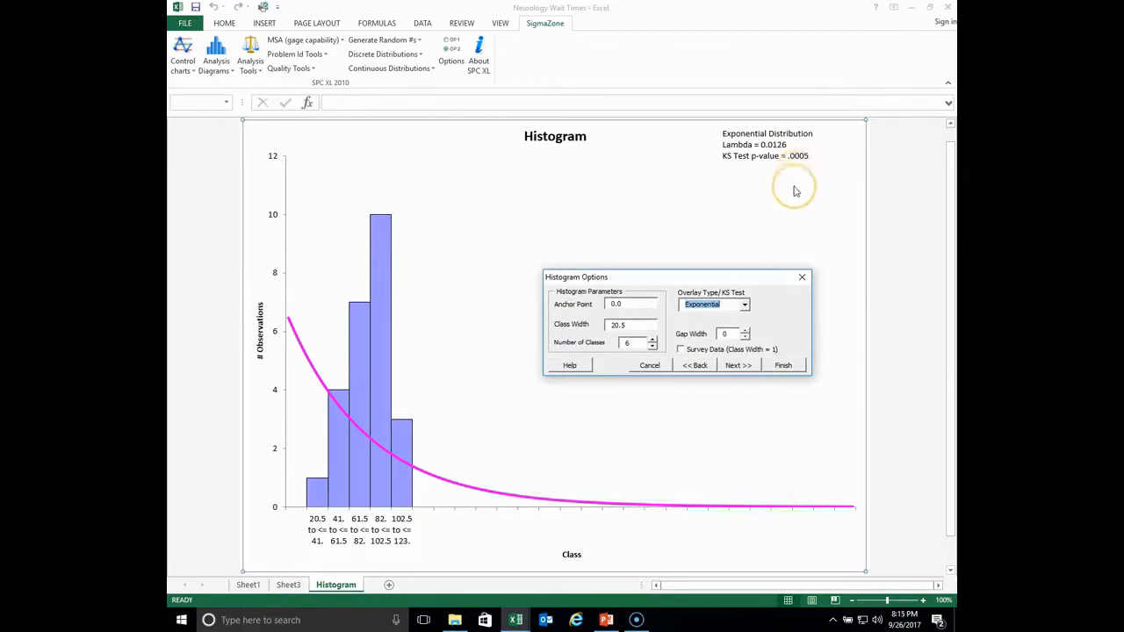
click(746, 303)
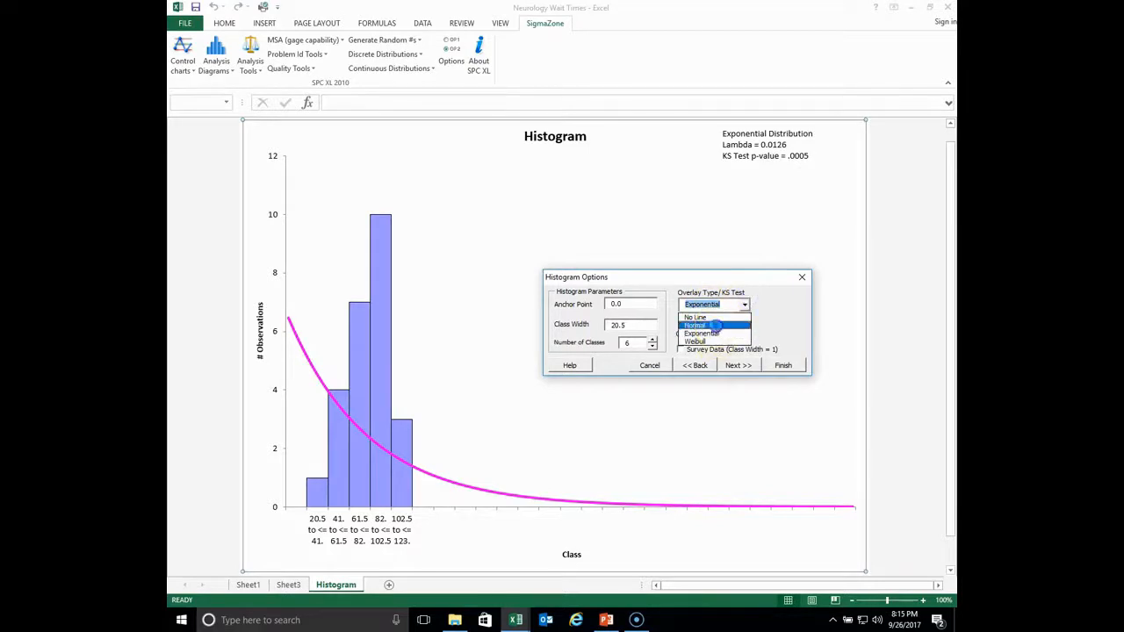
click(715, 325)
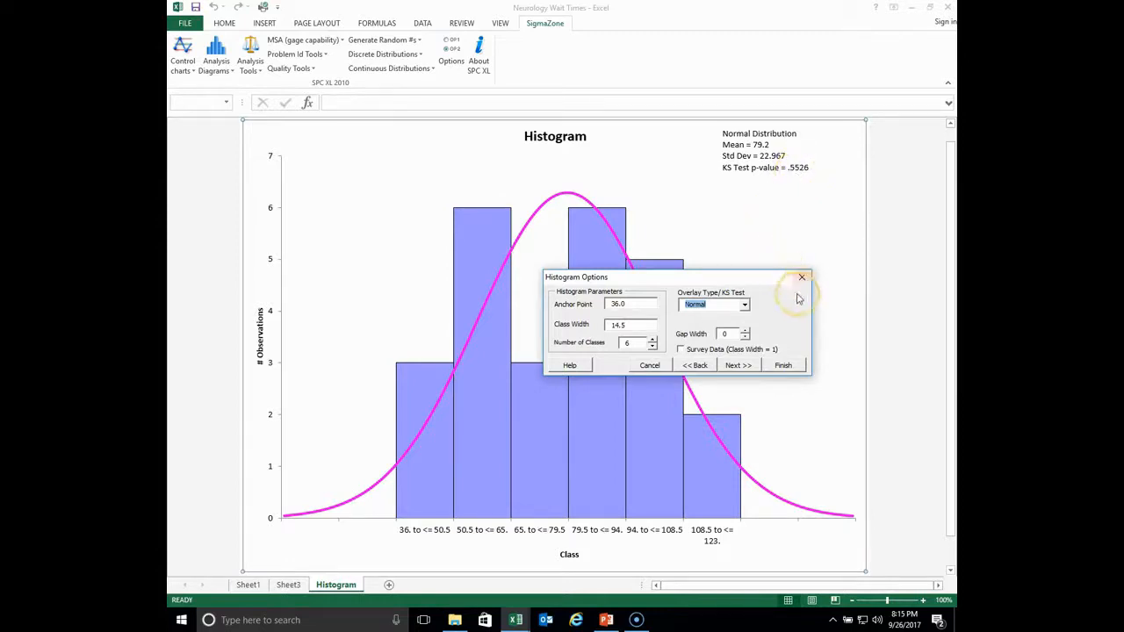
Set the histogram's number of classes to 5, keeping the Normal overlay
click(744, 306)
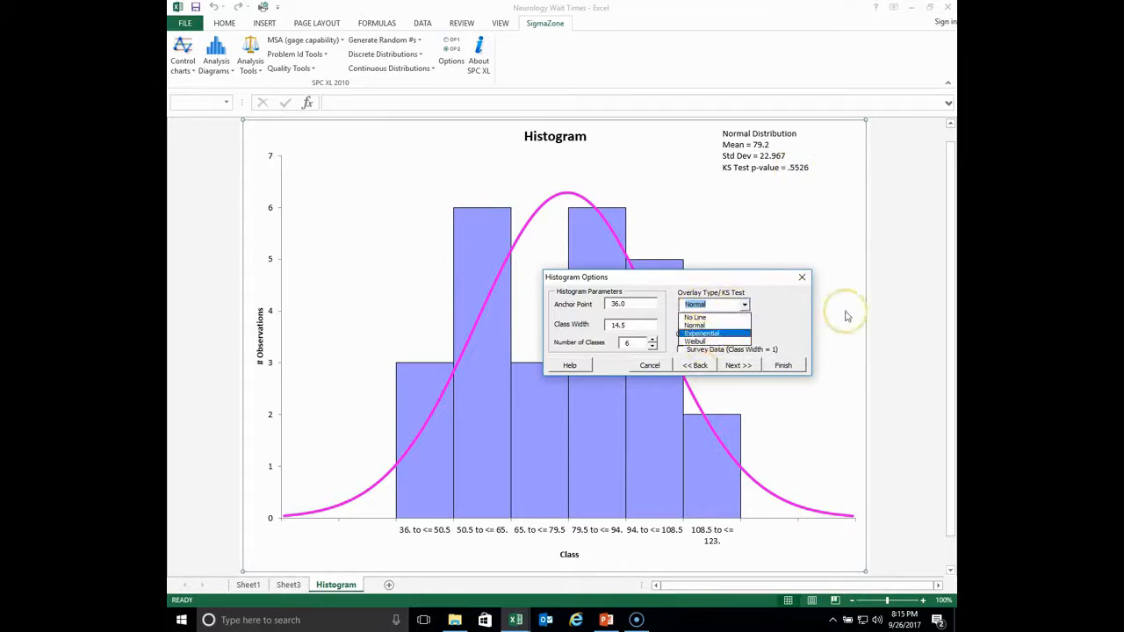
click(741, 276)
drag(740, 276, 793, 232)
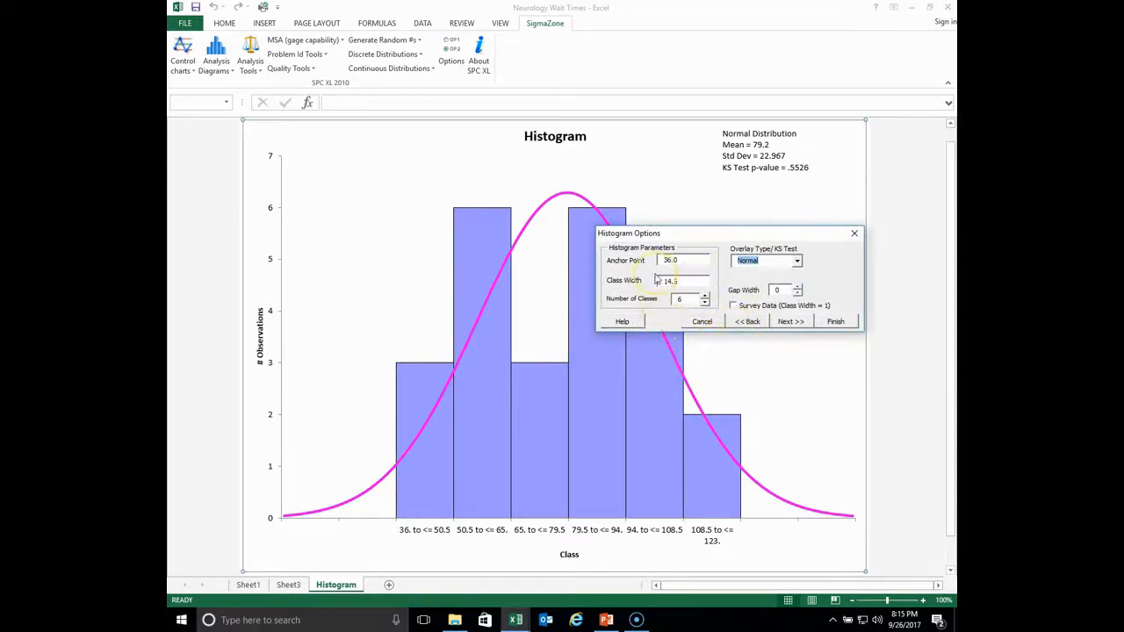
click(704, 304)
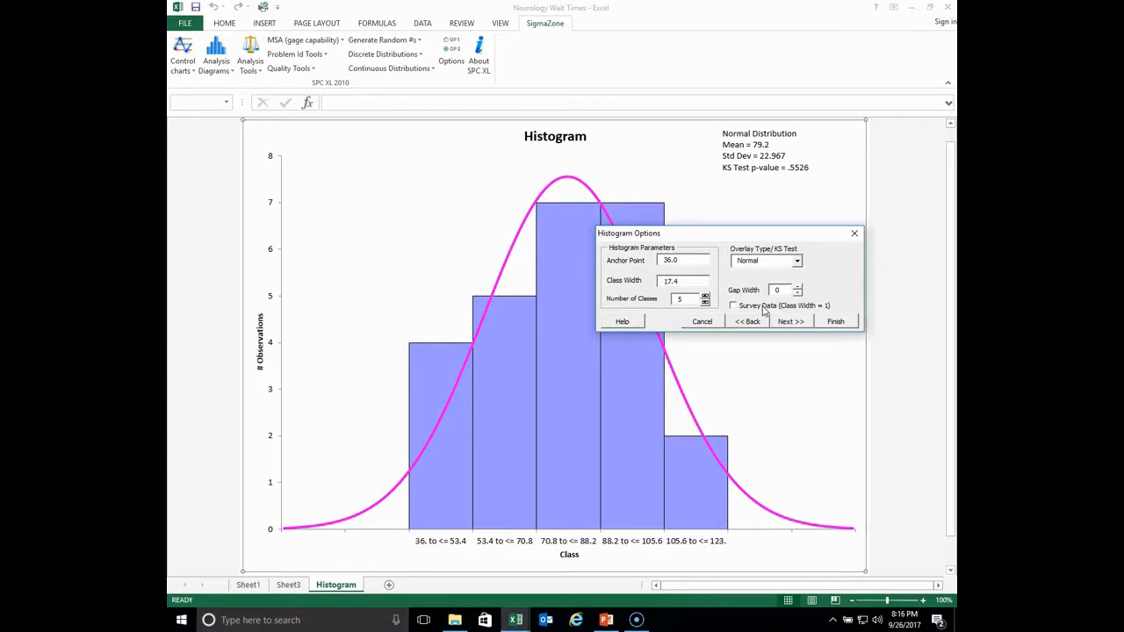
click(733, 306)
Proceed to the histogram titles and set the chart title to "Wait Time for a Neurology Appointment"
click(789, 323)
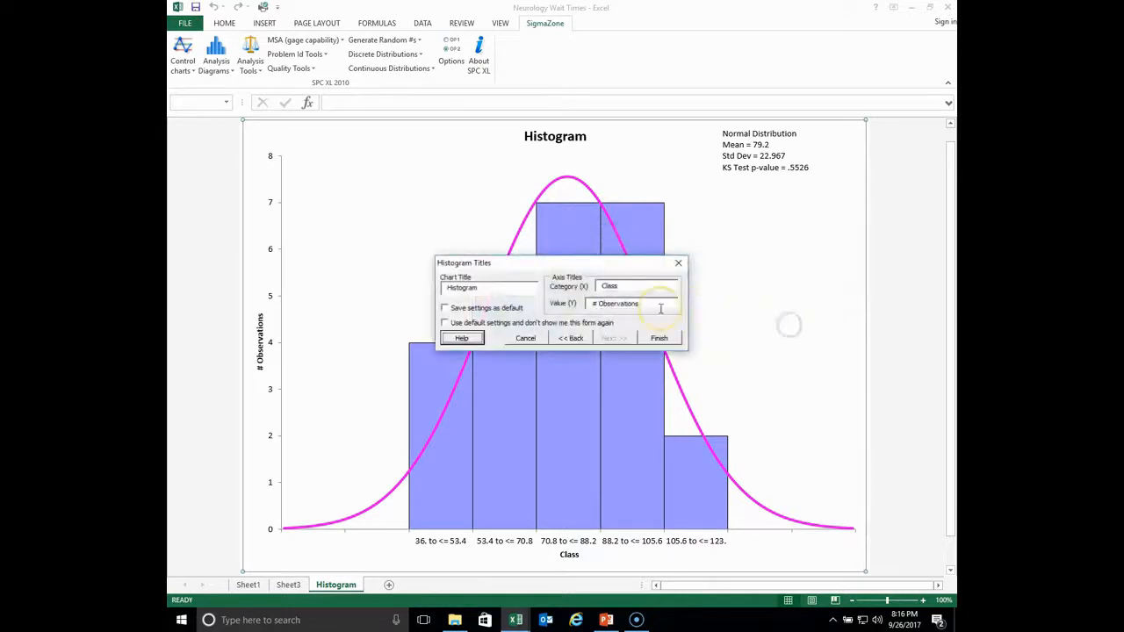
click(484, 289)
key(BackSpace)
key(BackSpace)
key(BackSpace)
key(BackSpace)
key(BackSpace)
key(BackSpace)
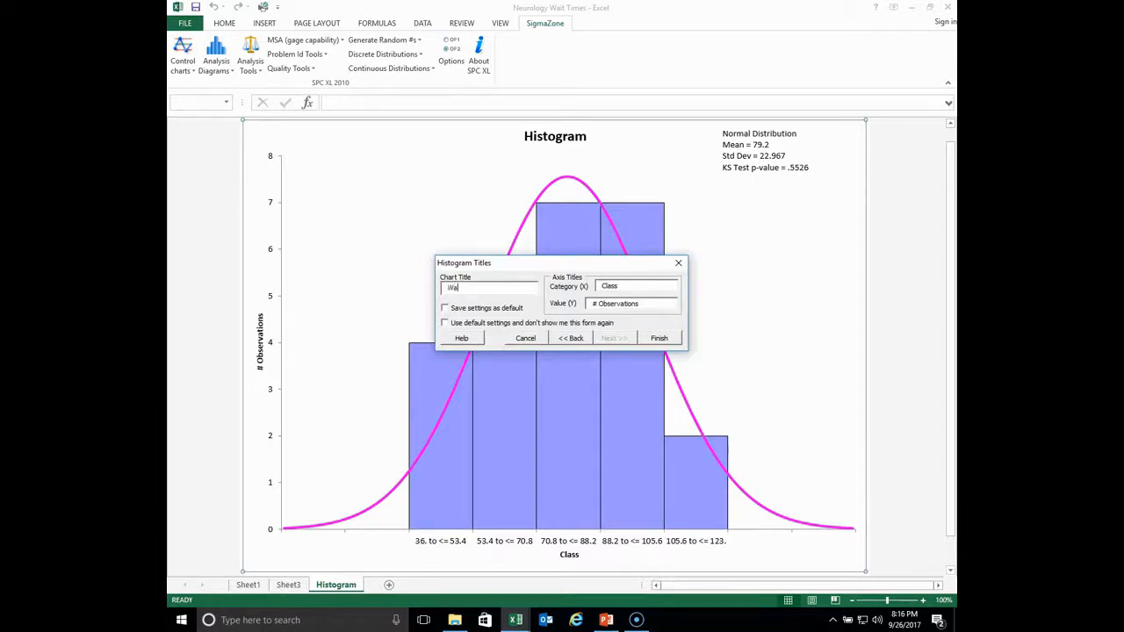
text(Wait Time for a )
text(Neurology App)
text(ointment)
key(Tab)
Set the category (X) axis title to "Days" and finish the histogram
click(655, 304)
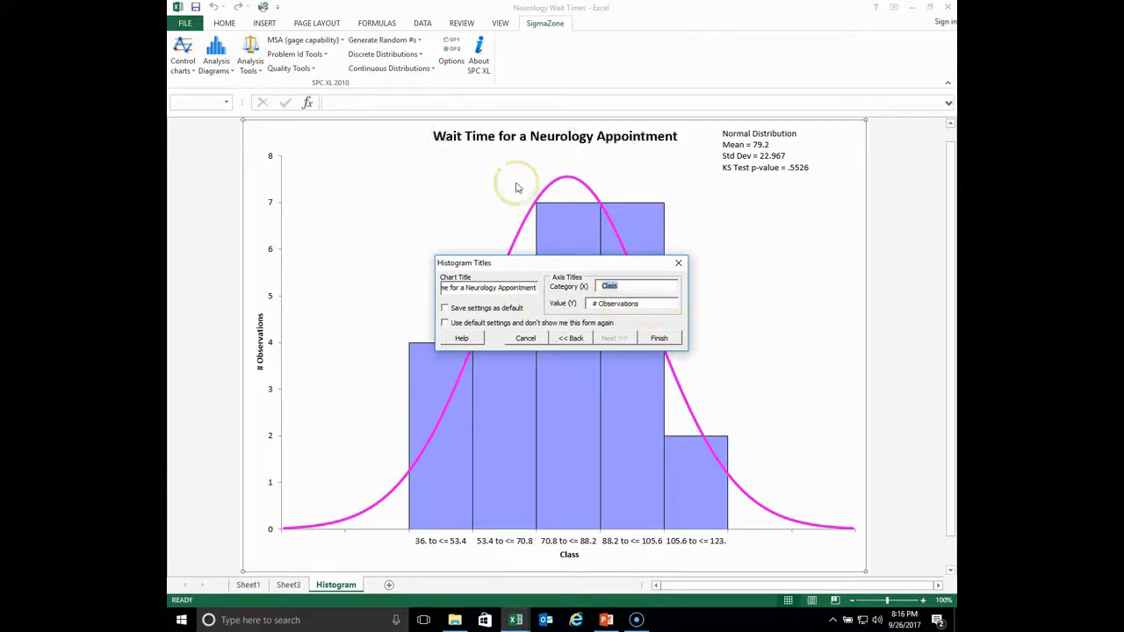
click(620, 288)
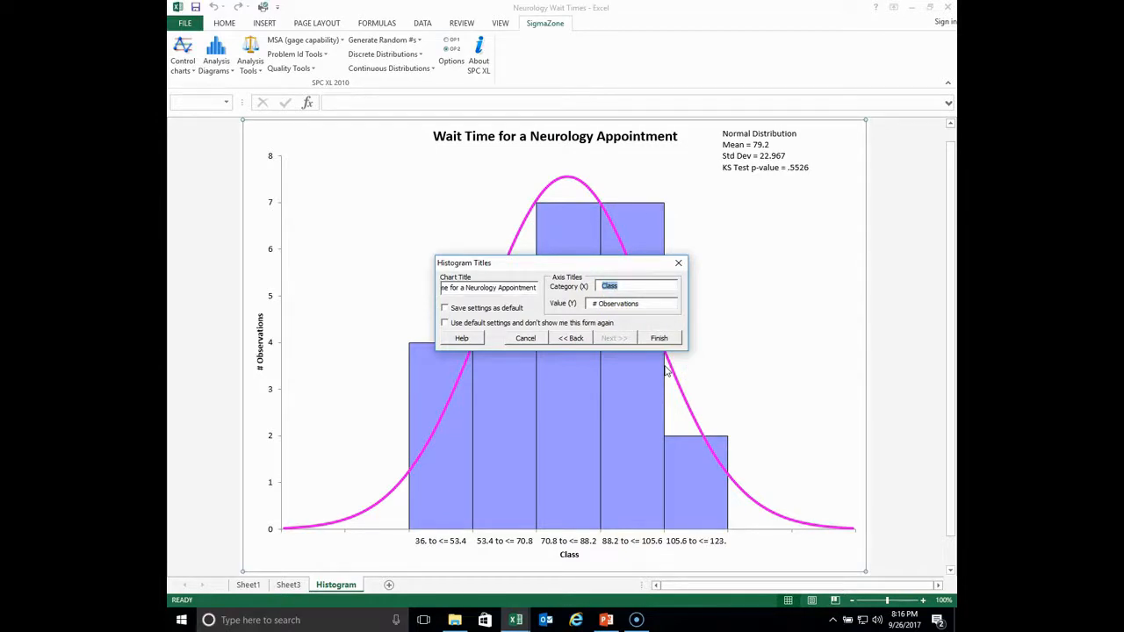
text(Days)
key(Tab)
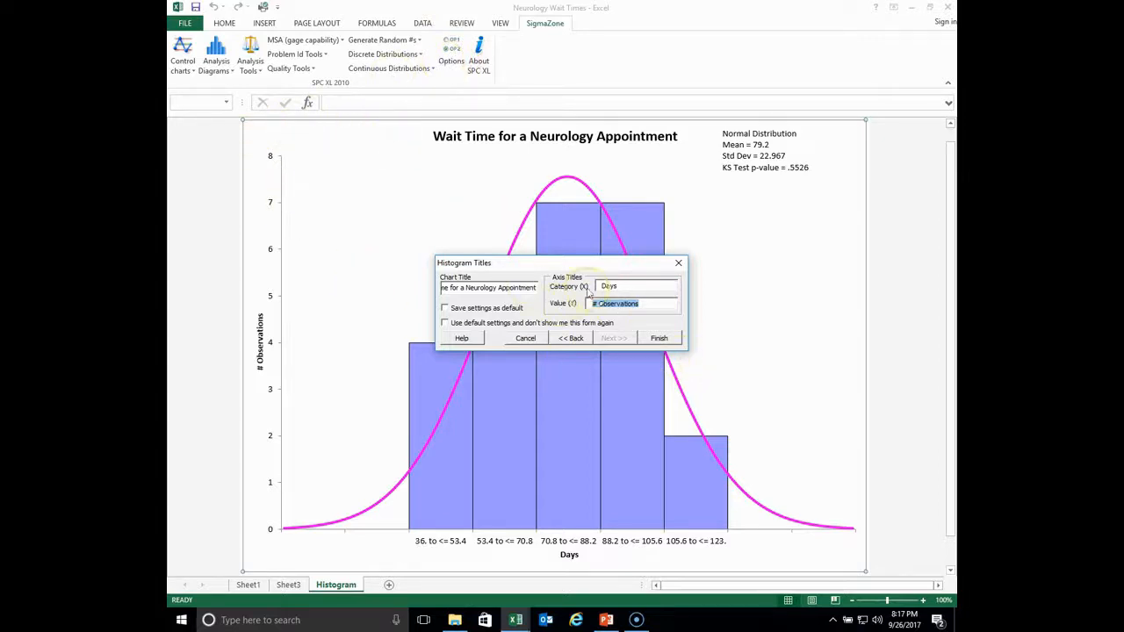
click(660, 339)
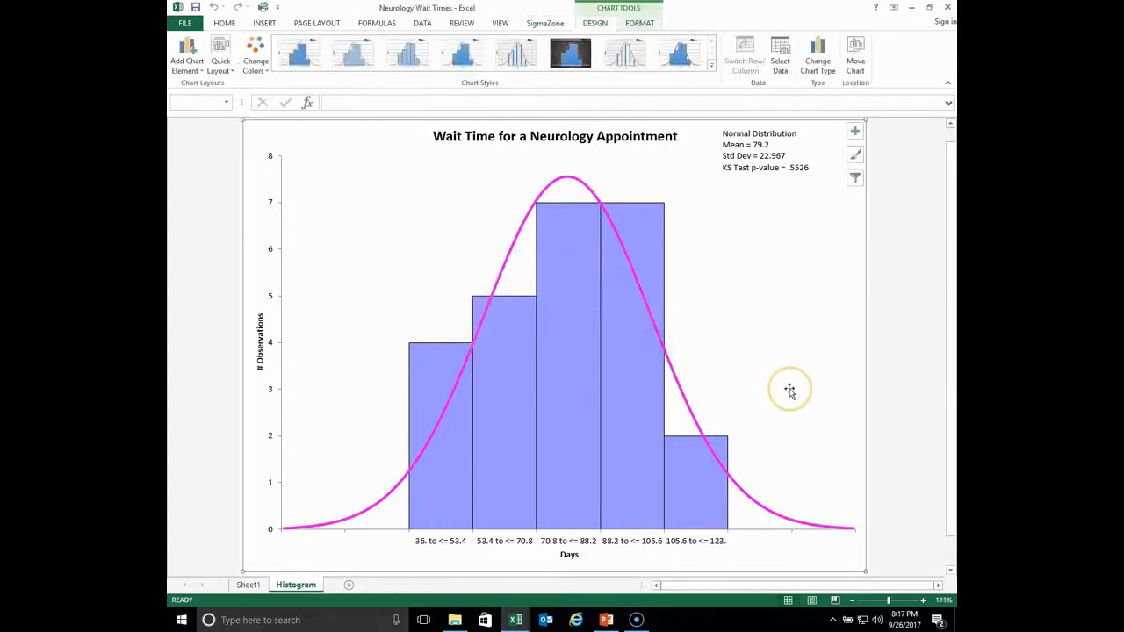